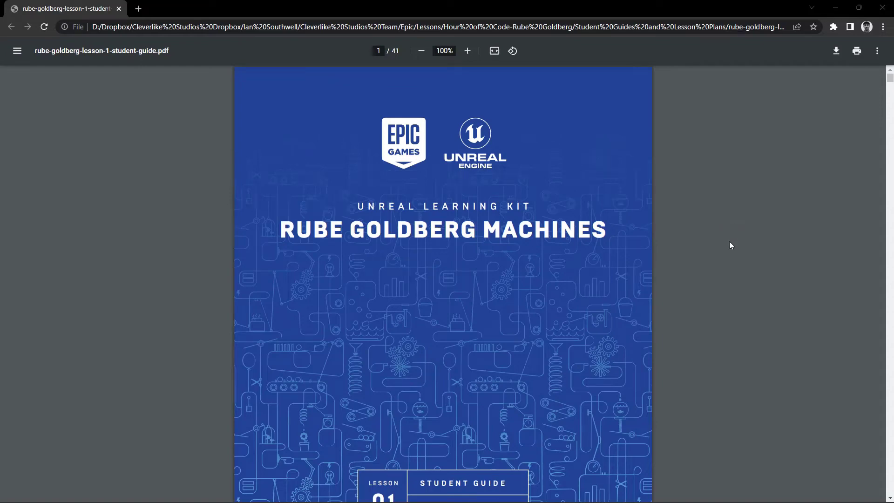
- Go to page 6 of the Rube Goldberg guide, 'Interface Activity One: Manipulating Actors'
scroll(576, 306, down, 4)
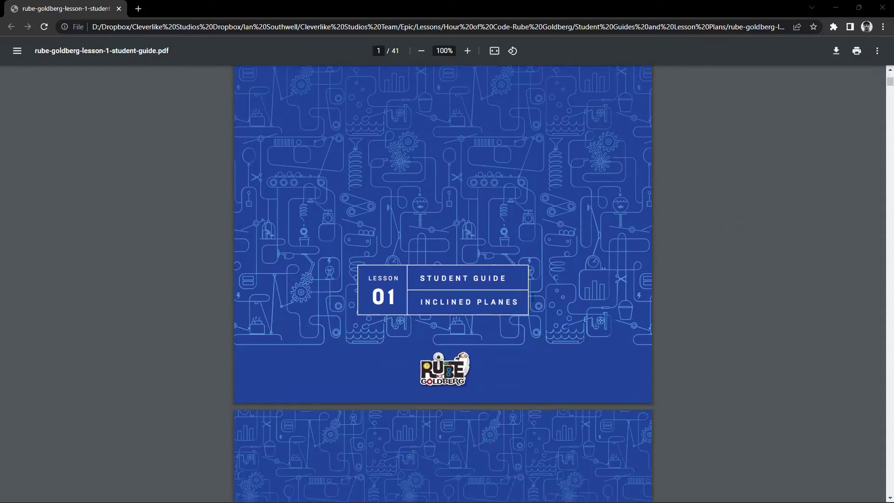
scroll(697, 283, down, 8)
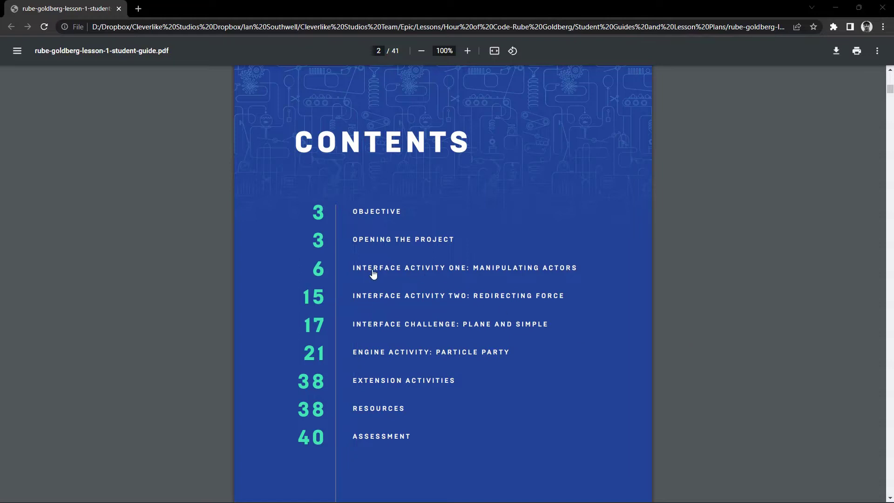
click(523, 275)
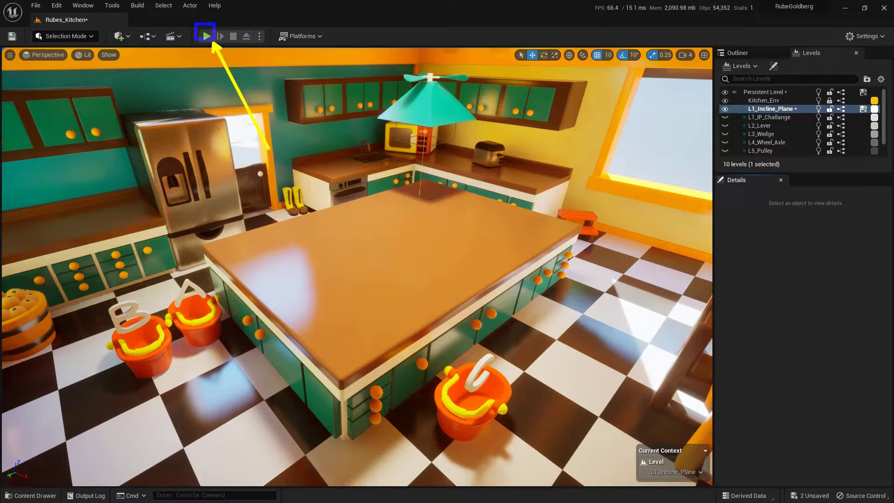
- Play-test the Rubes_Kitchen level and look around as the blue ball lands on the island
click(206, 36)
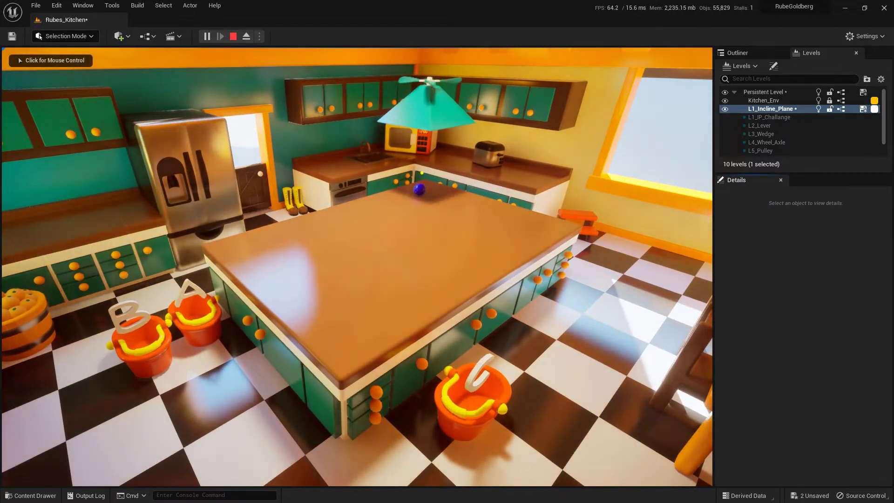
click(427, 155)
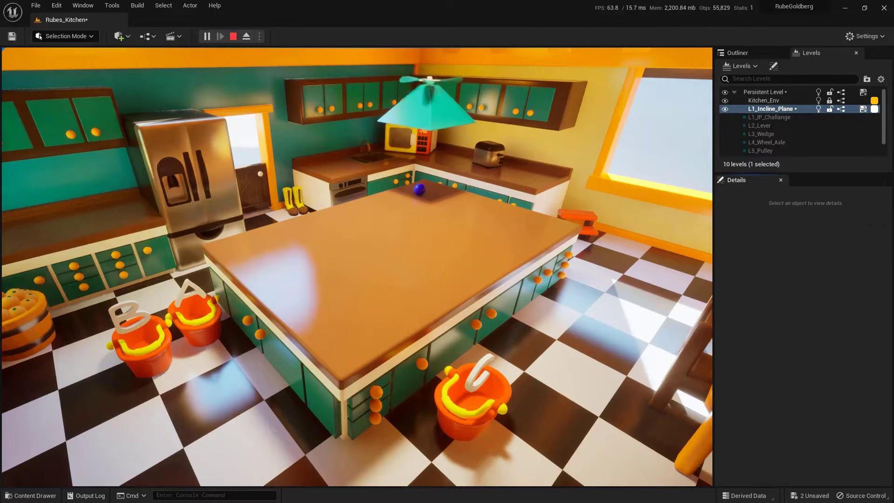
click(367, 230)
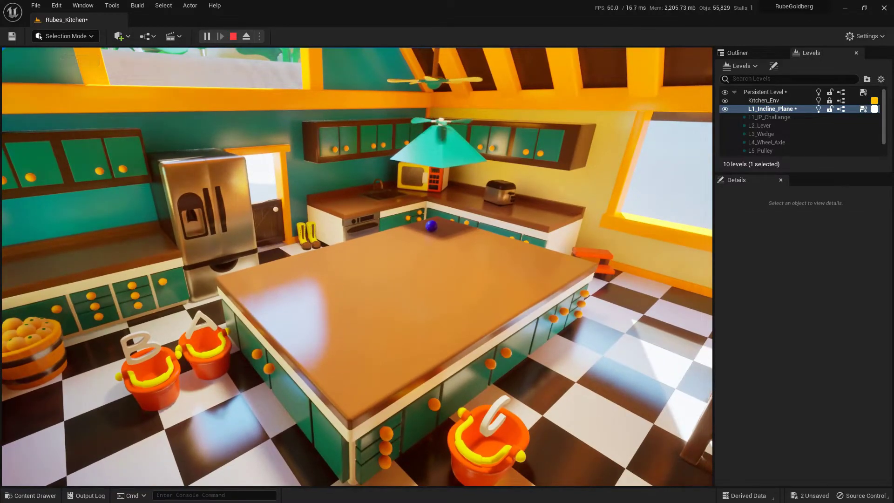
- End the play session and bring the editor view back over the kitchen island
key(Escape)
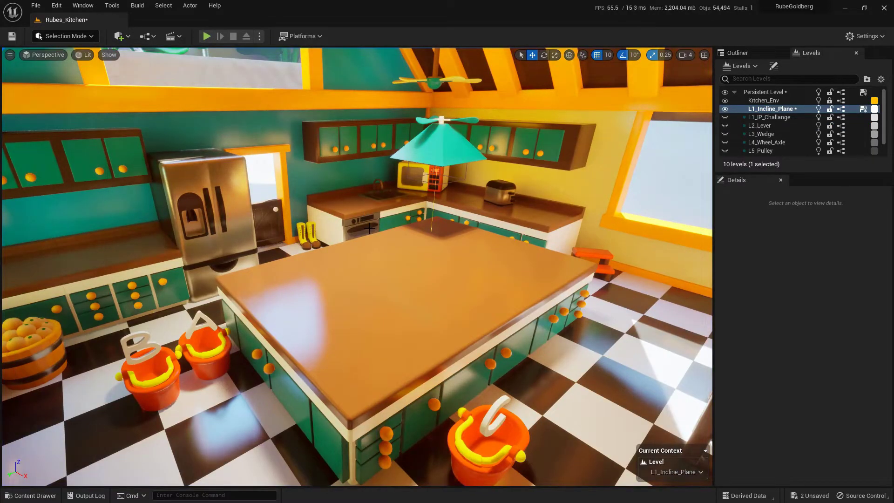
right_drag(357, 267, 247, 177)
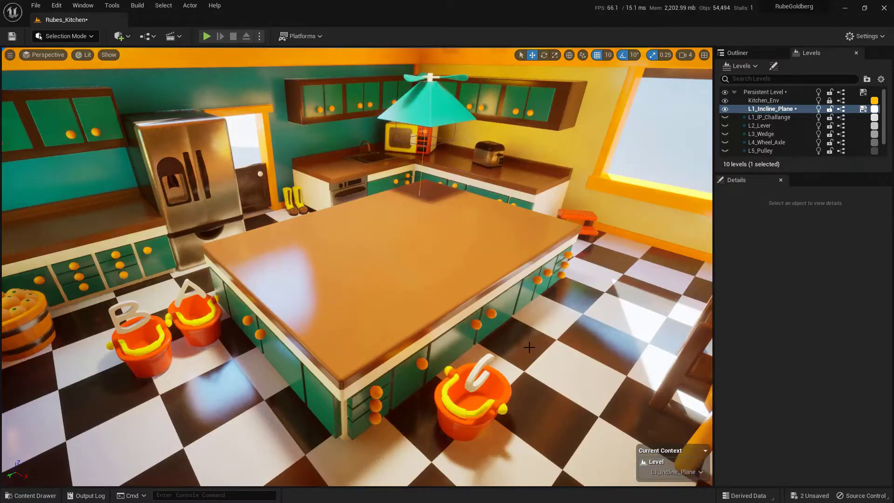
mouse_move(526, 350)
right_down()
mouse_move(550, 347)
mouse_move(523, 353)
right_up()
right_drag(482, 354, 482, 354)
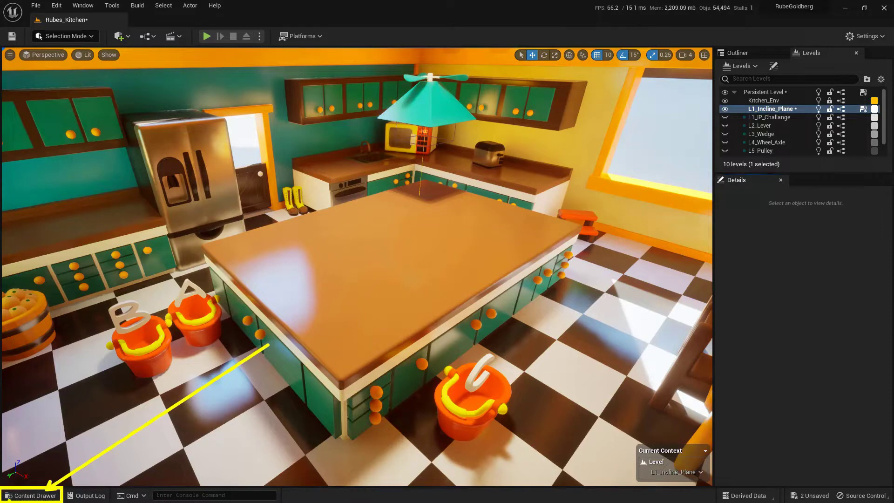
- Place GS_InclinedPlane from Content > GeometryScripts onto the far end of the kitchen island
click(30, 495)
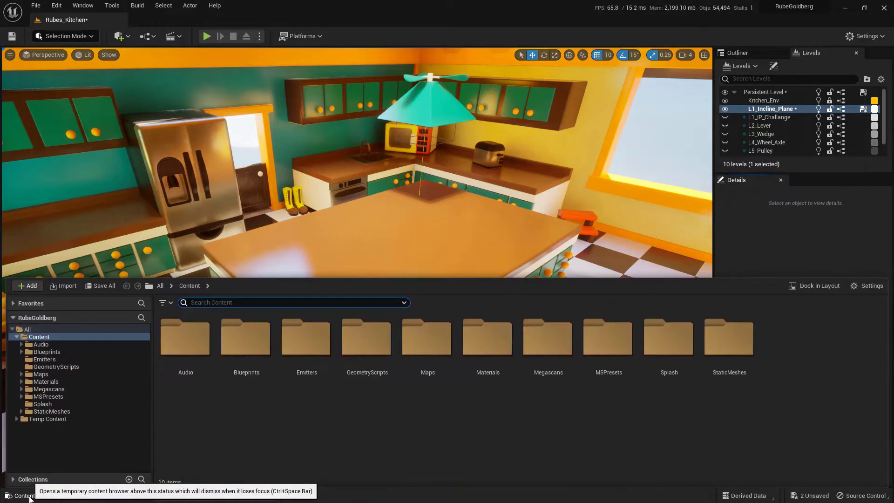
click(55, 336)
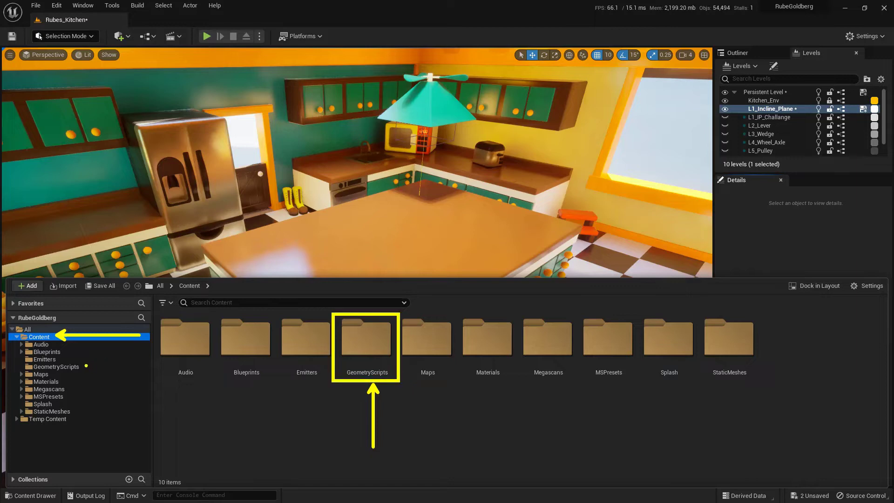
double_click(365, 345)
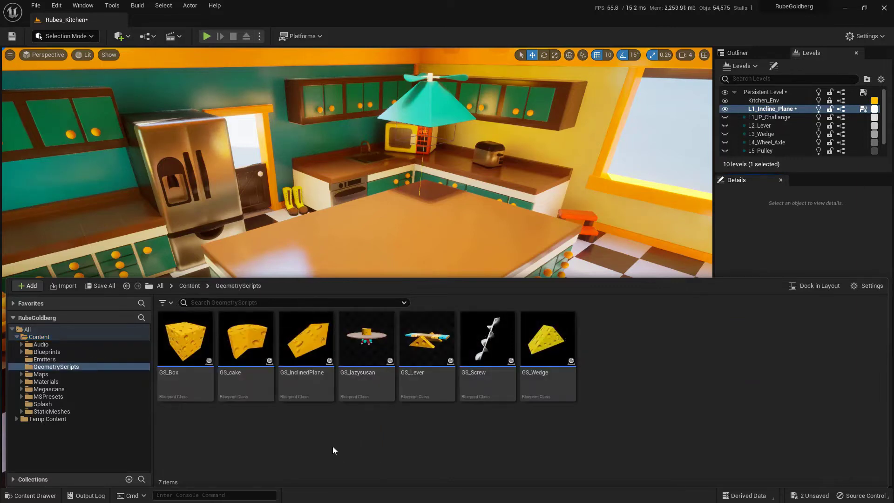
mouse_move(328, 391)
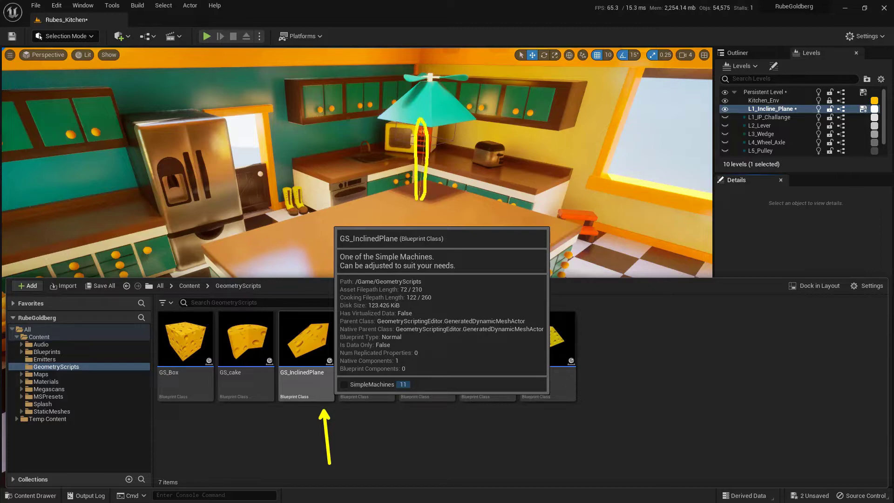
mouse_move(326, 338)
mouse_down()
mouse_move(412, 263)
mouse_move(418, 189)
mouse_up()
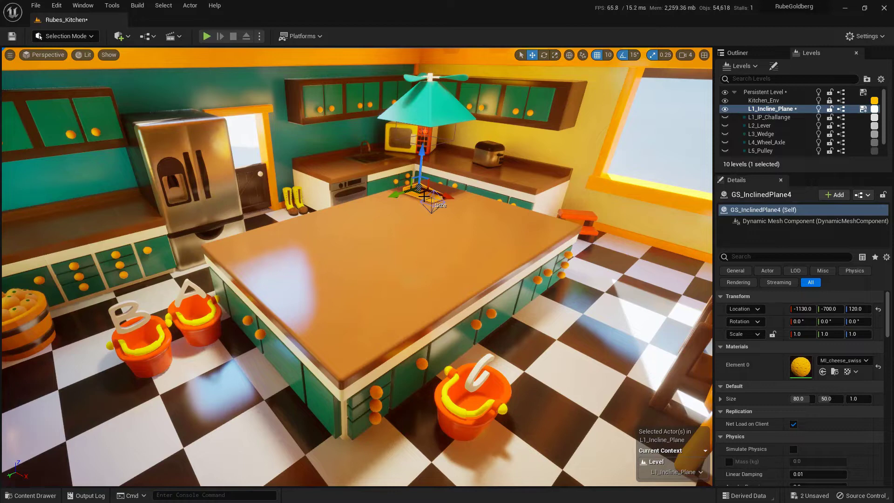
- Drop GS_InclinedPlane4 onto the counter surface at -1130, -700, 115.9
key(f)
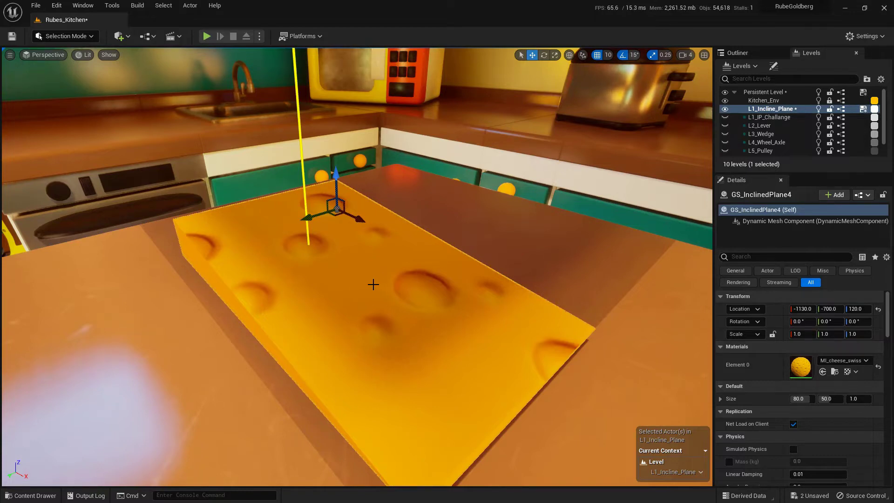
alt+drag(356, 265, 335, 273)
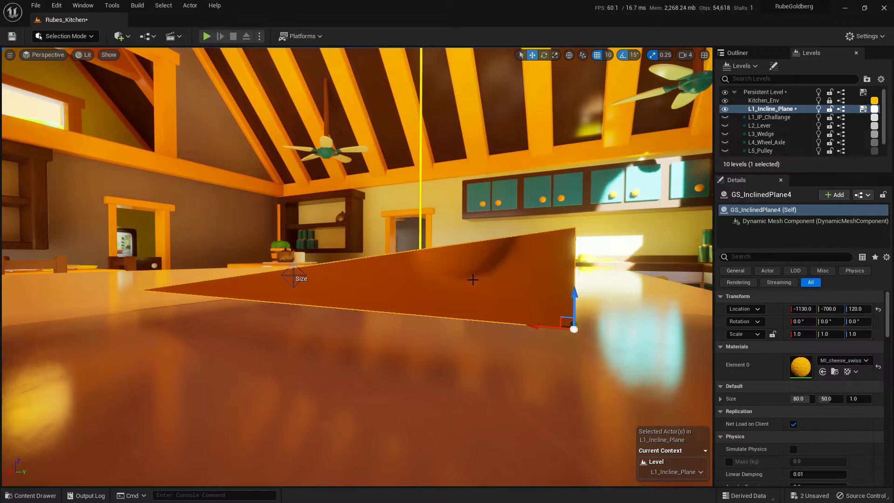
key(End)
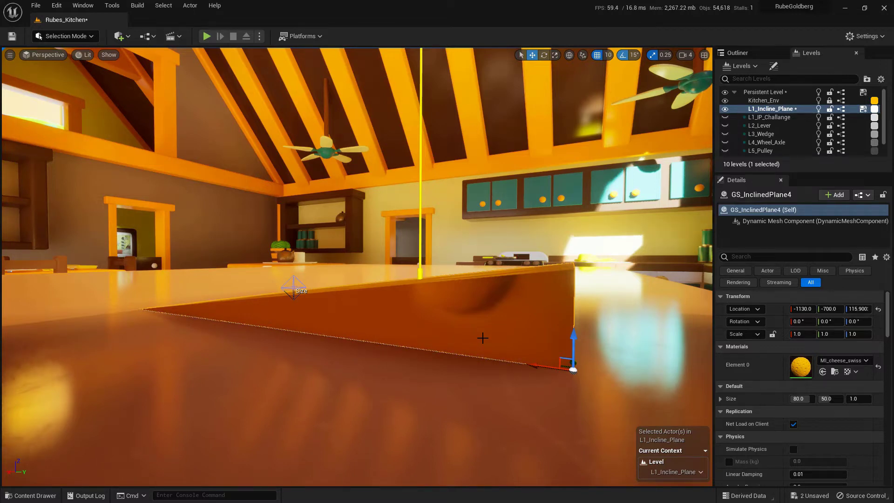
key(1)
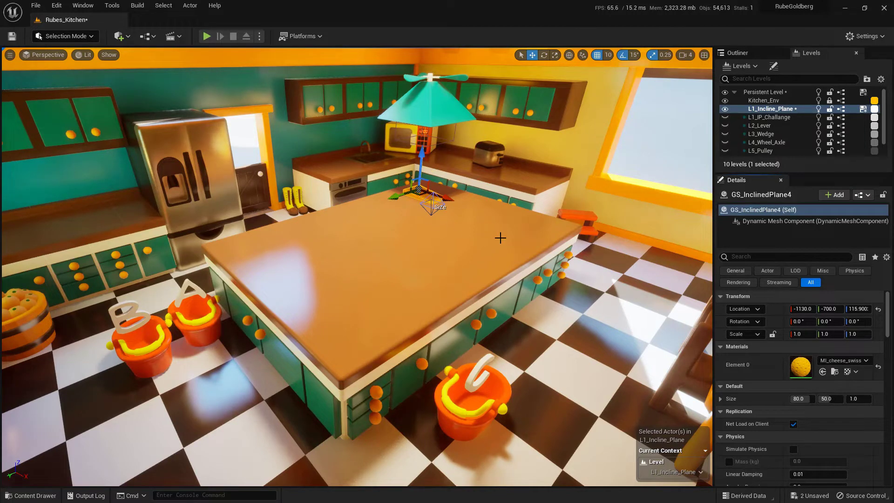
- Rotate GS_InclinedPlane4 to about 90 degrees yaw, Rotation 0, 0, 89.9999
key(Escape)
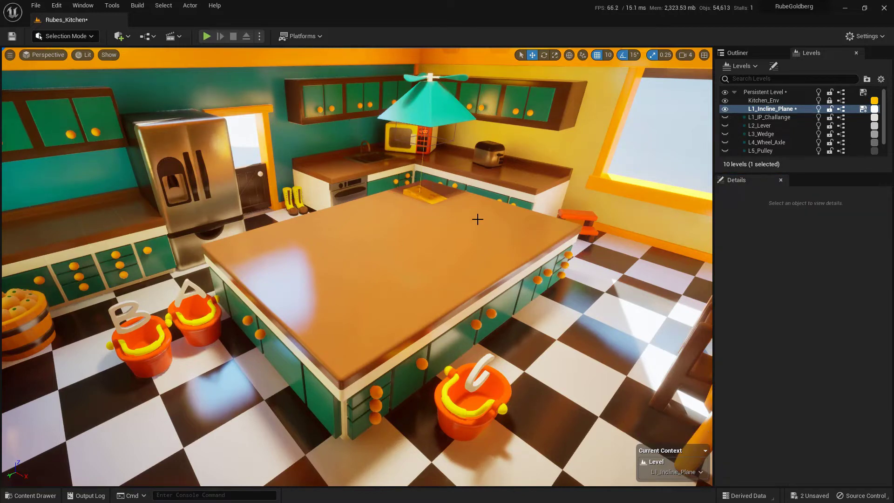
click(433, 201)
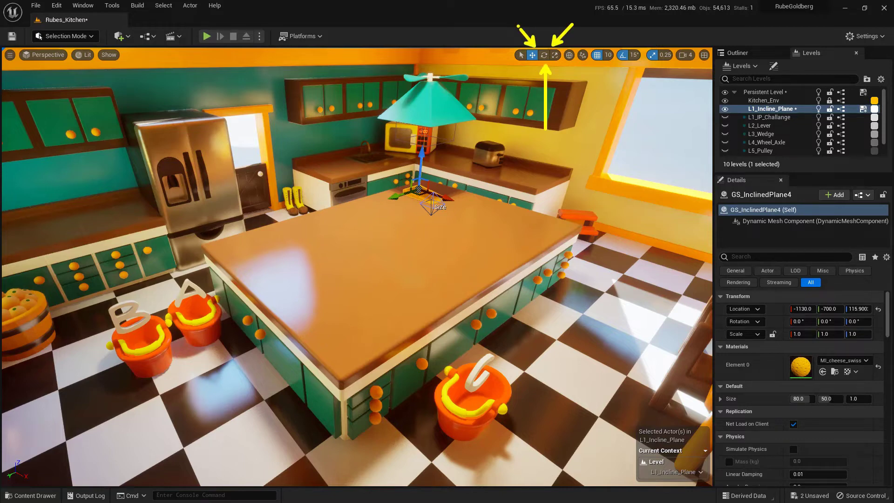
click(544, 55)
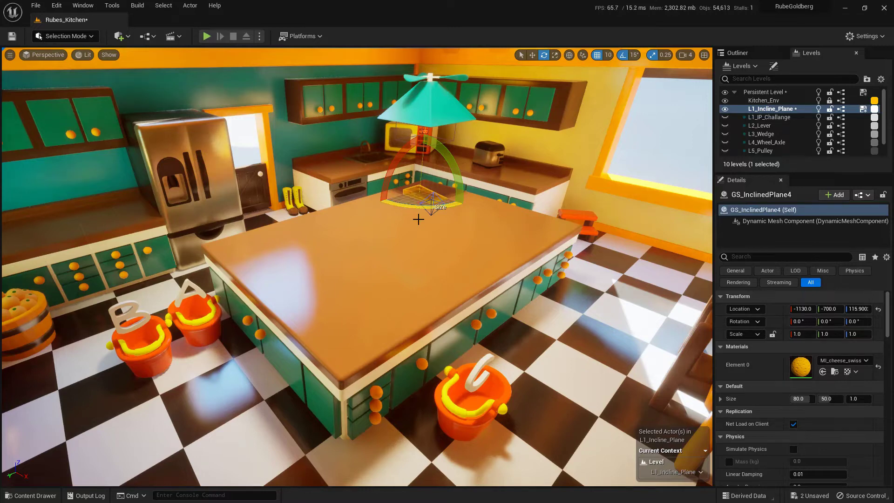
mouse_move(418, 209)
mouse_down()
mouse_move(354, 196)
mouse_move(449, 204)
mouse_move(354, 196)
mouse_move(419, 216)
mouse_up()
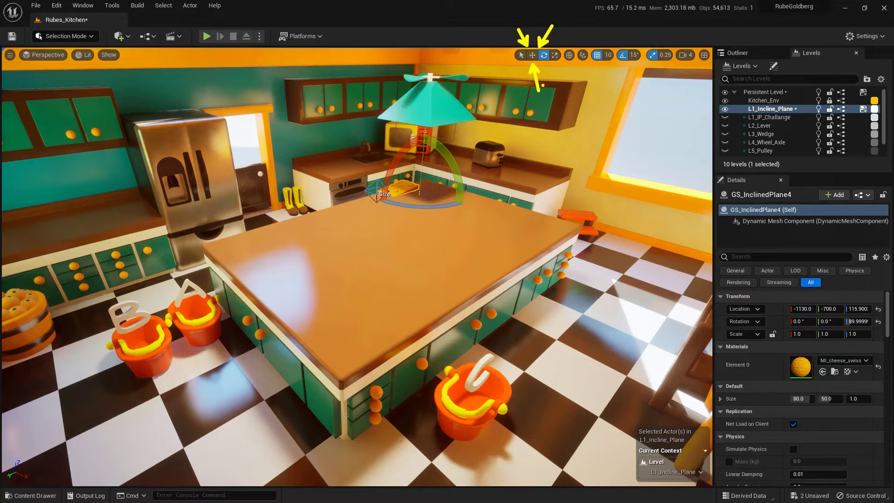
- Move GS_InclinedPlane4 along X to Location -1080, -700, 115.9
click(532, 55)
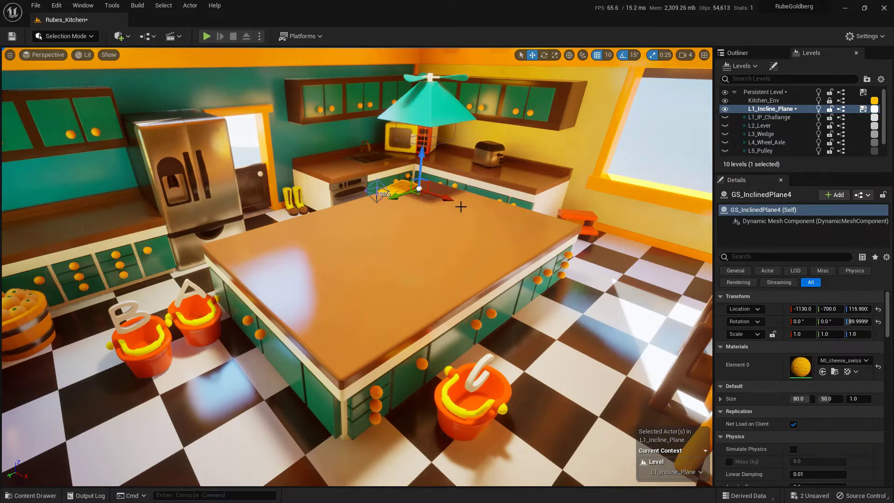
drag(448, 199, 468, 205)
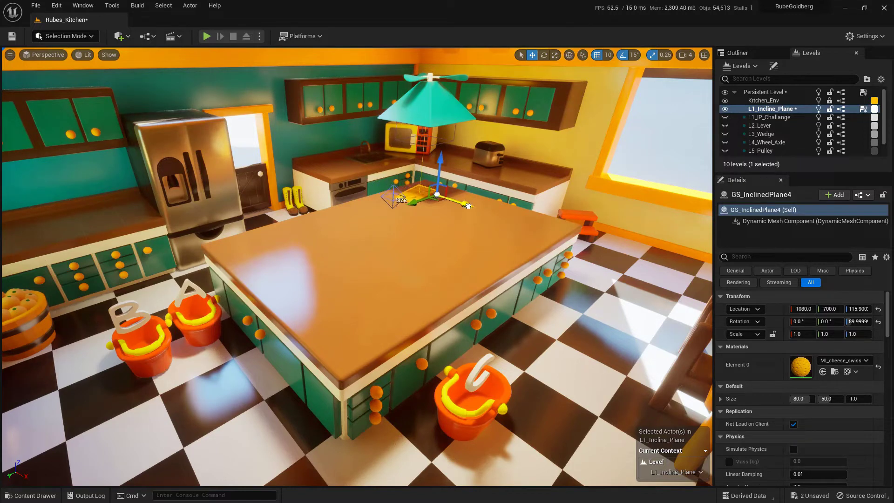
click(208, 36)
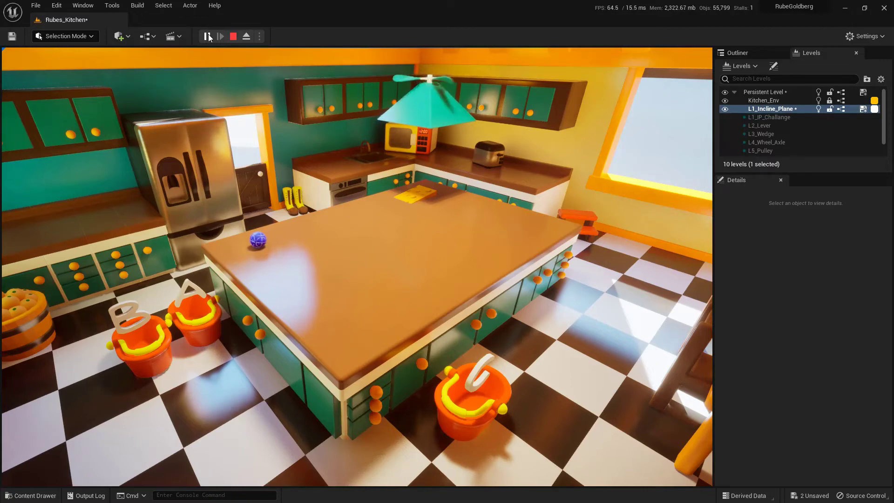
click(234, 36)
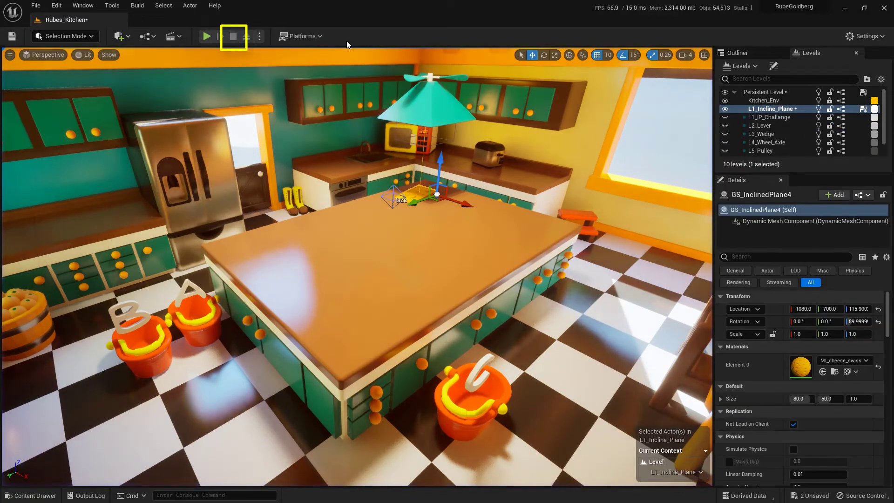
- Set the cheese wedge's Size Z to 50 (80 by 50 by 50) and play-test again
click(394, 192)
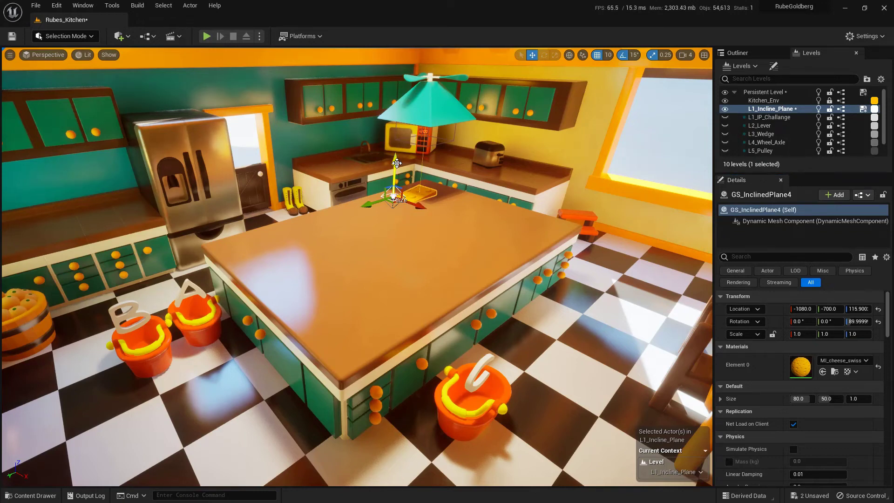
drag(397, 162, 397, 142)
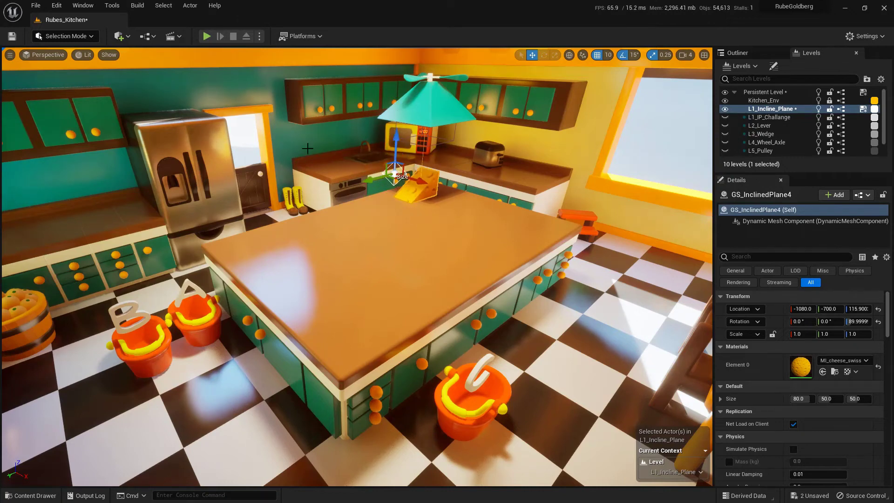
click(207, 36)
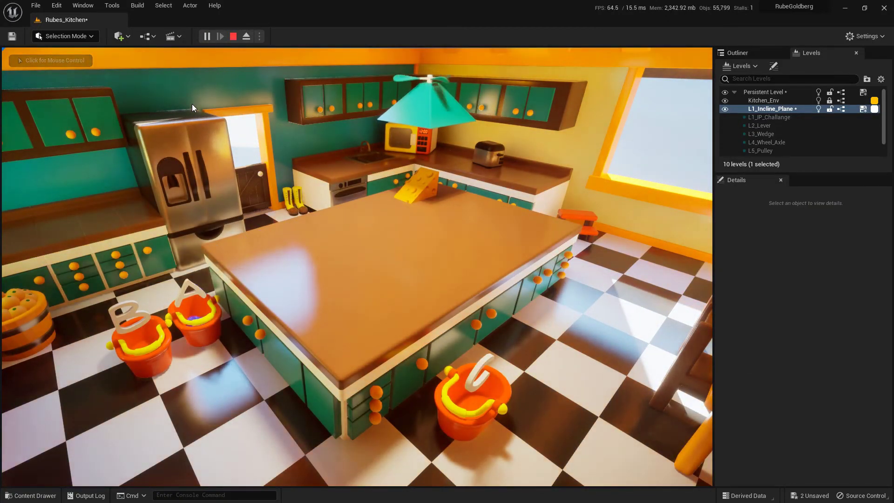
- Stop the play test and lower the wedge to Size Z 31, giving 80 by 50 by 31
click(232, 37)
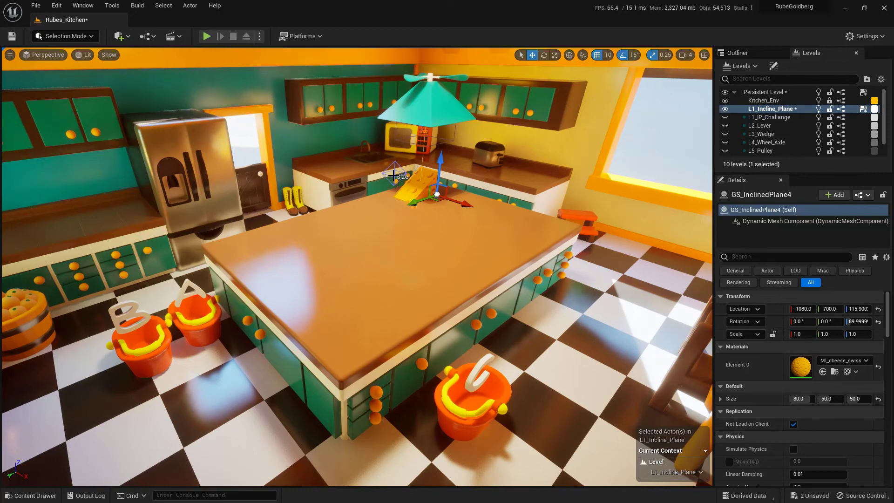
click(394, 175)
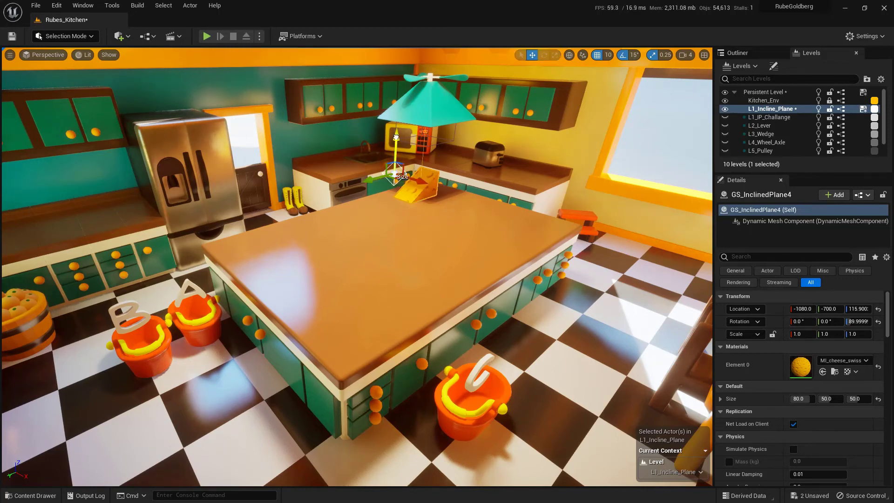
drag(396, 139, 396, 177)
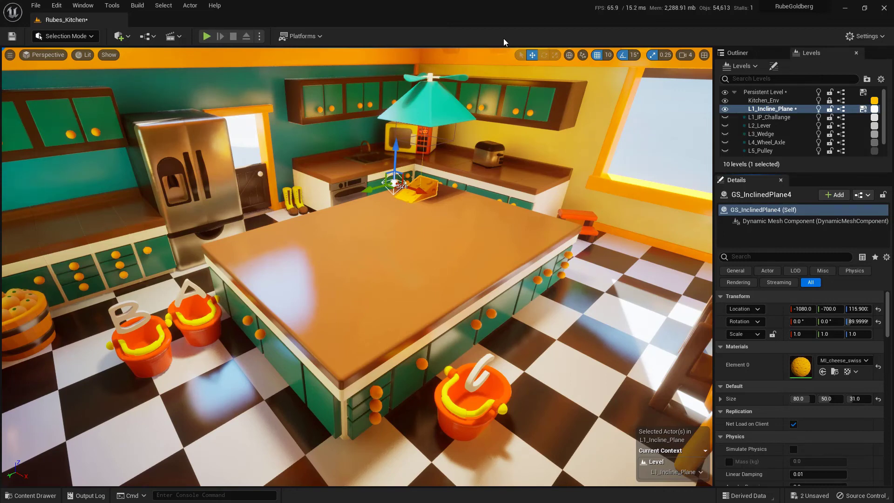
mouse_move(155, 302)
mouse_down()
mouse_move(107, 362)
mouse_move(157, 313)
mouse_up()
drag(487, 346, 485, 366)
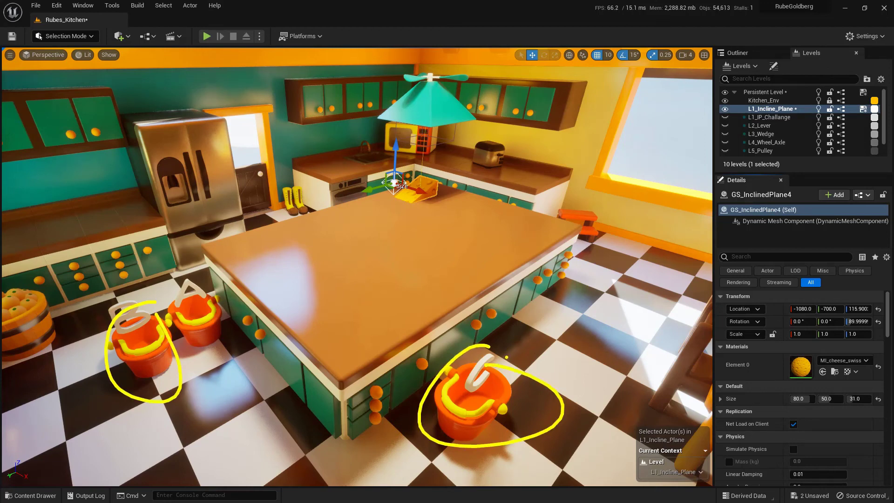
key(Escape)
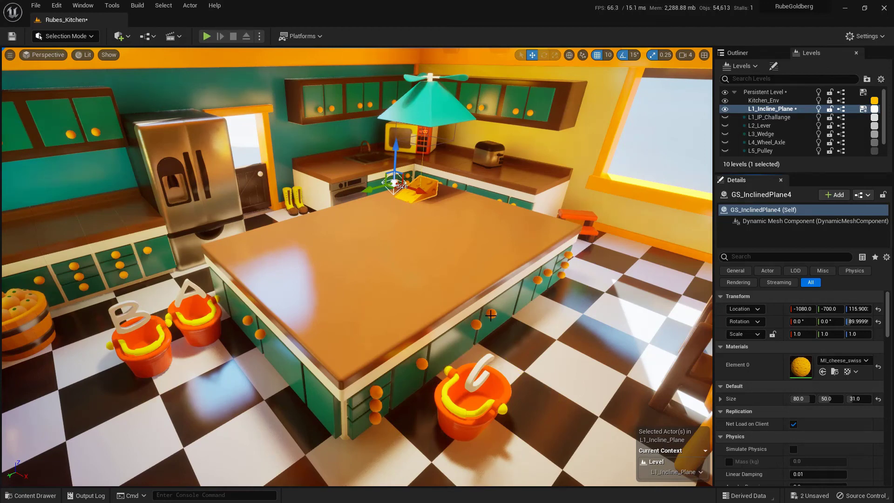